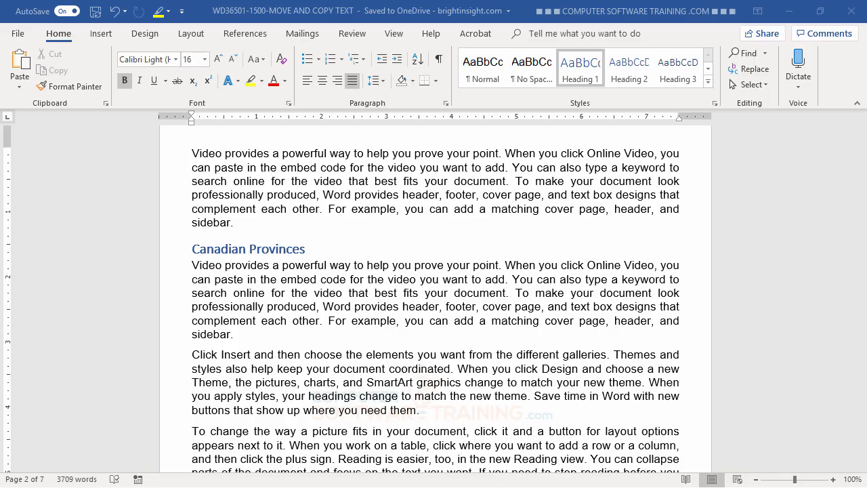
- Cut the 'To change the way a picture fits' paragraph and paste it before 'Click Insert', keeping source formatting
scroll(566, 393, "down", 2)
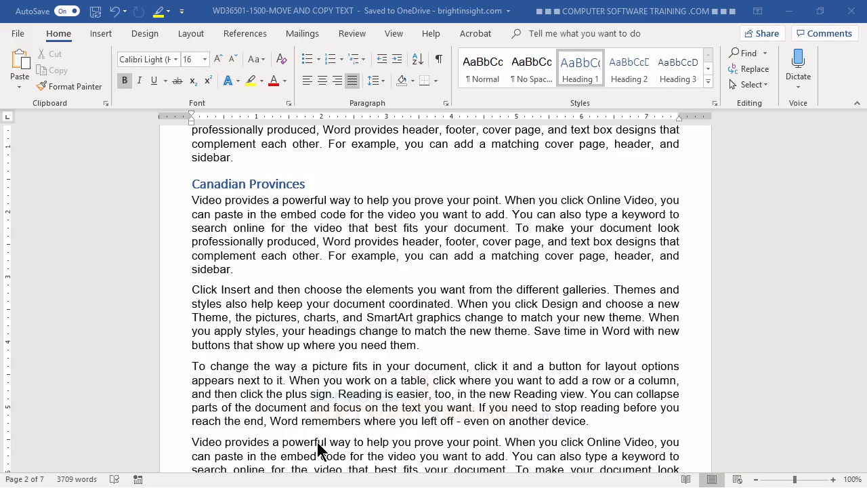
triple_click(303, 380)
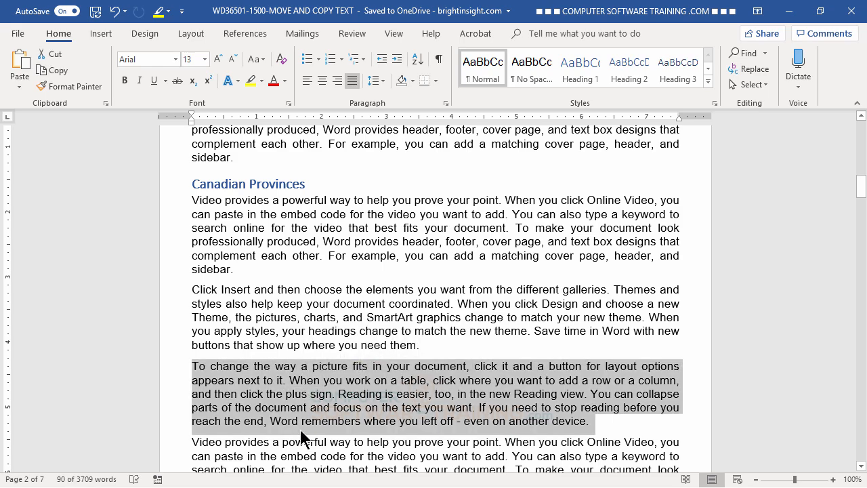
right_click(263, 380)
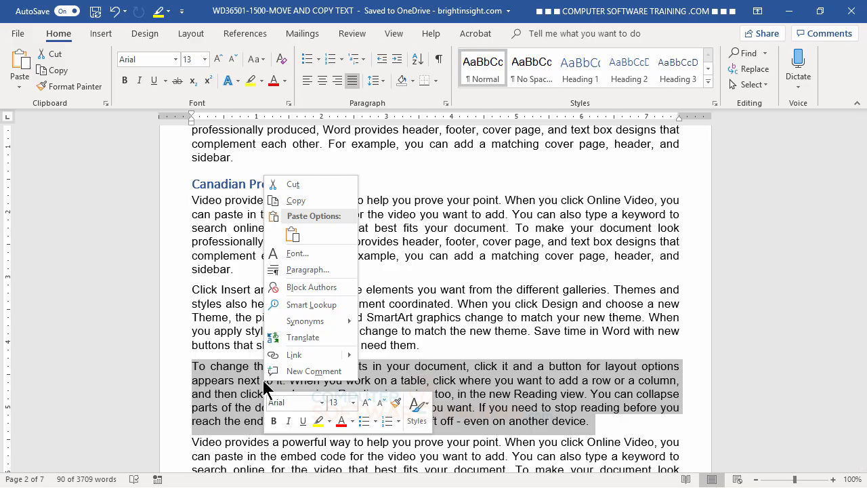
left_click(293, 185)
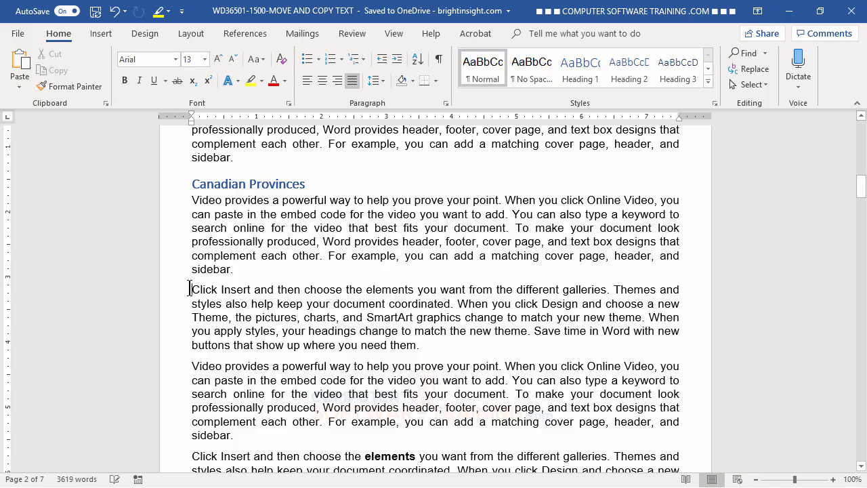
right_click(190, 288)
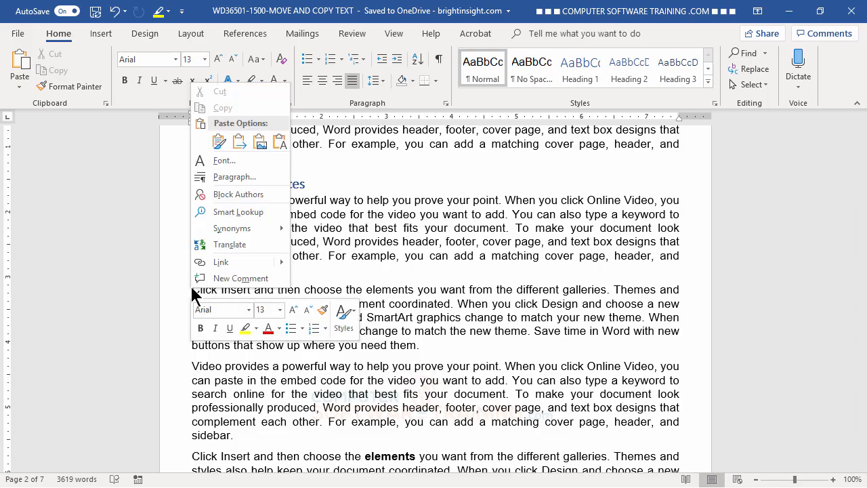
left_click(219, 141)
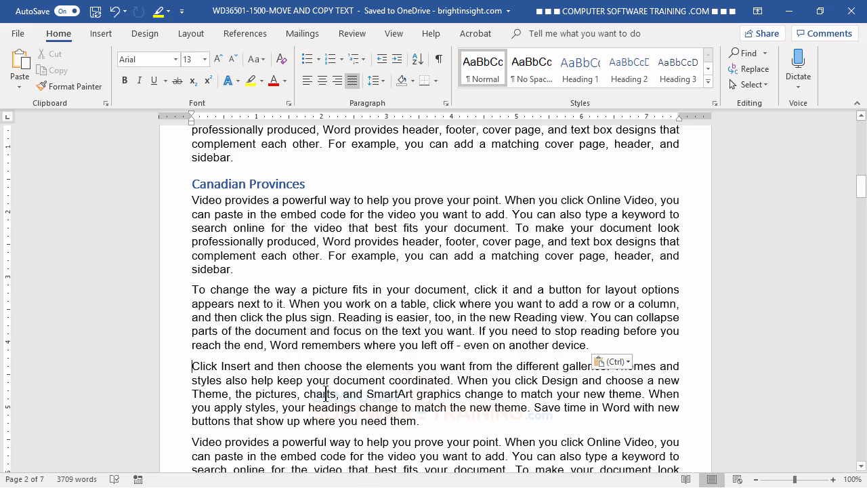
- Drag the second 'Video provides a powerful way' paragraph up to sit before 'To change the way a picture fits'
key("Escape")
scroll(305, 412, "down", 2)
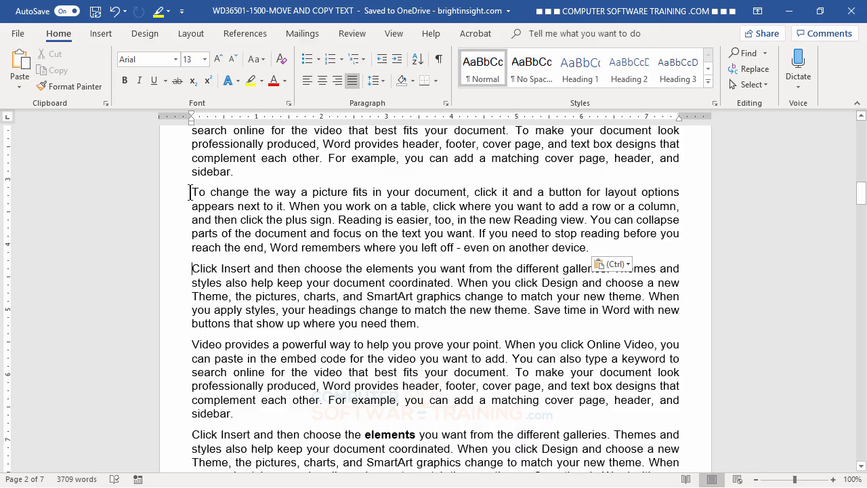
triple_click(319, 344)
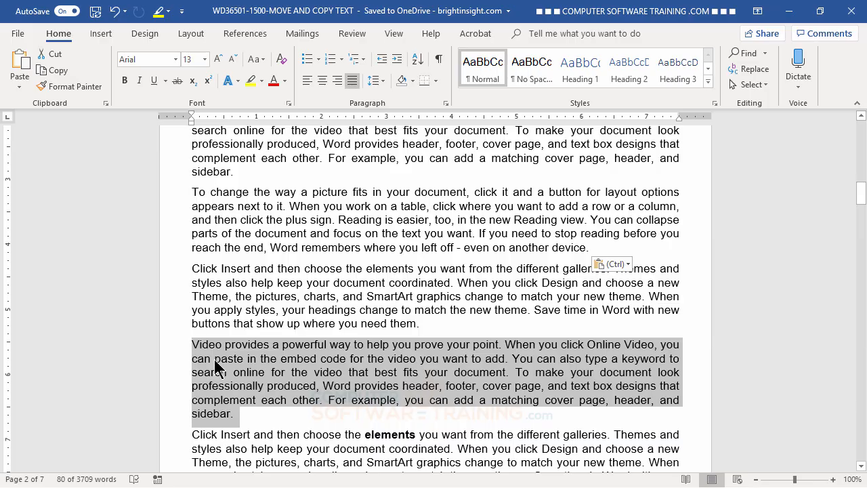
left_click_drag(214, 359, 196, 197)
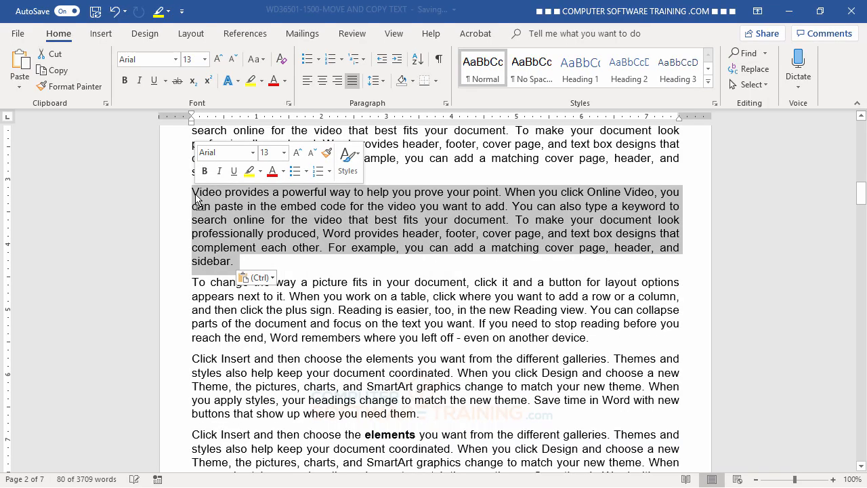
left_click(372, 313)
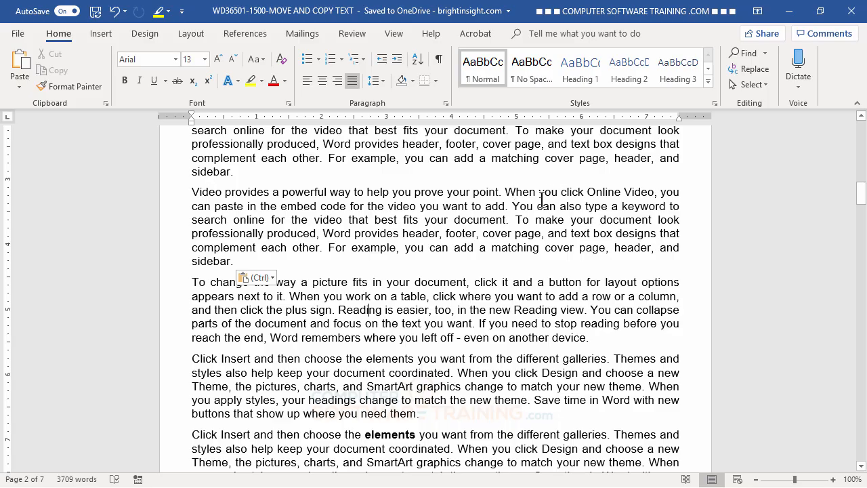
- Move the 'For example … sidebar.' sentence after 'prove your point.' and fix the spacing between sentences
left_click(365, 247, "ctrl")
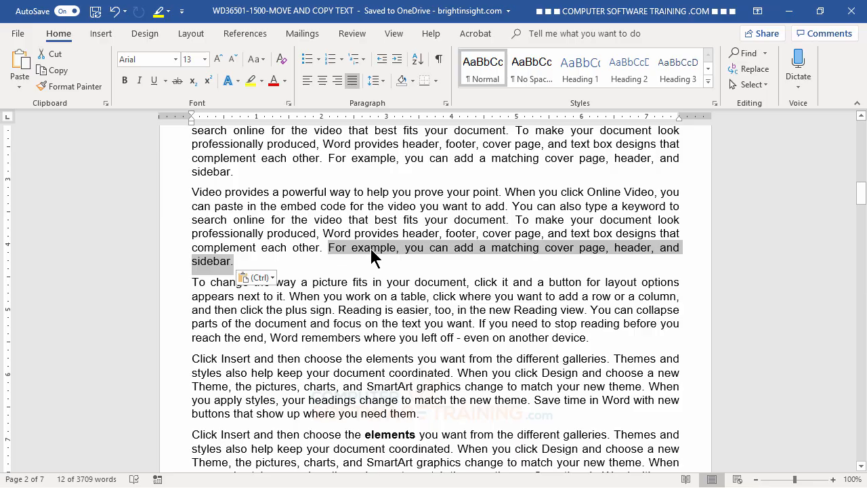
mouse_move(371, 257)
left_mouse_down()
mouse_move(404, 228)
mouse_move(473, 196)
mouse_move(508, 198)
left_mouse_up()
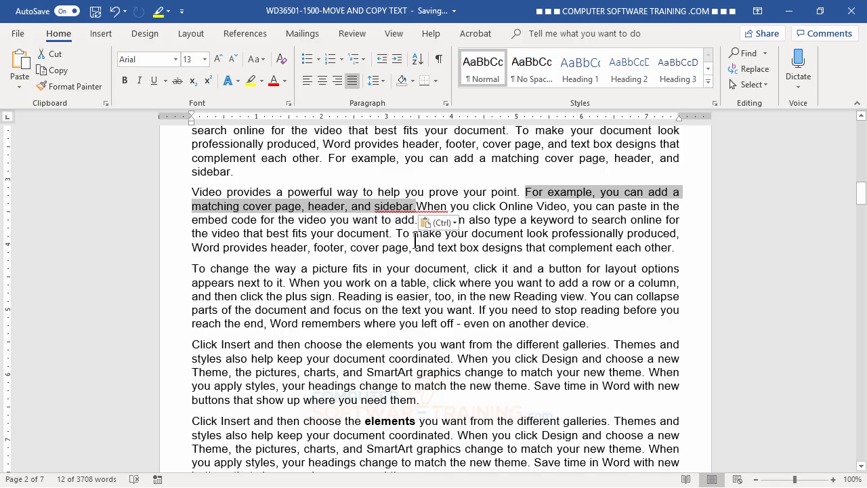
left_click(523, 191)
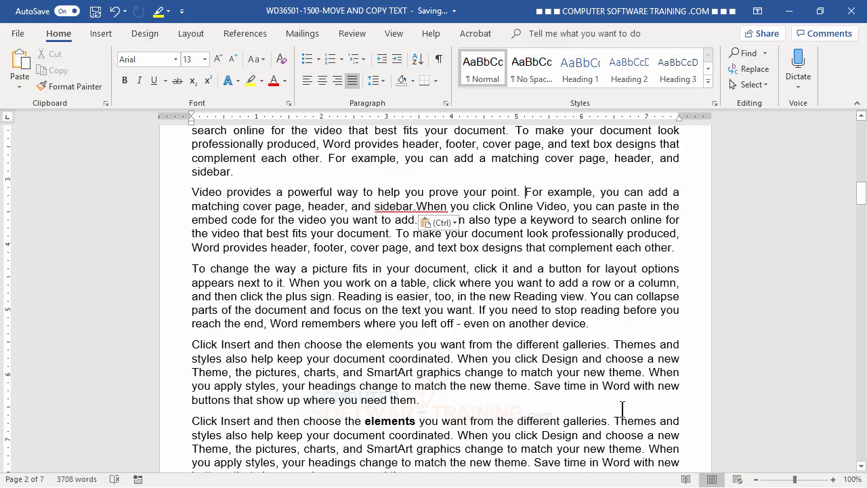
key("BackSpace")
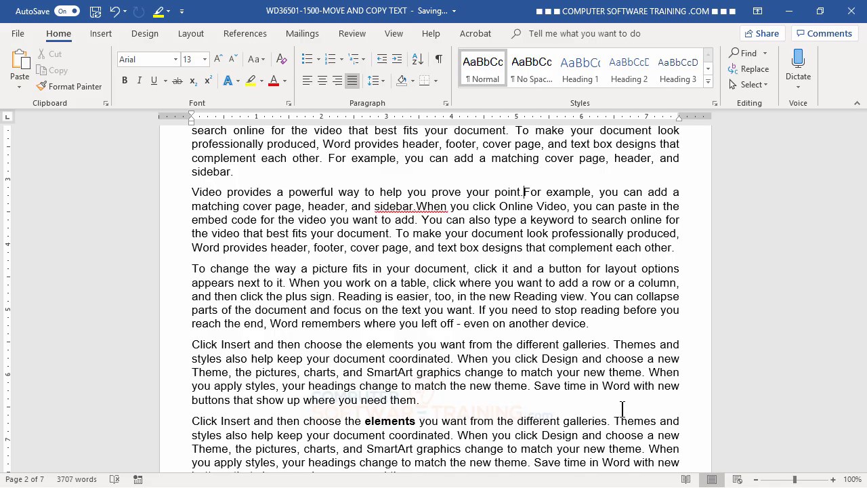
left_click(441, 324)
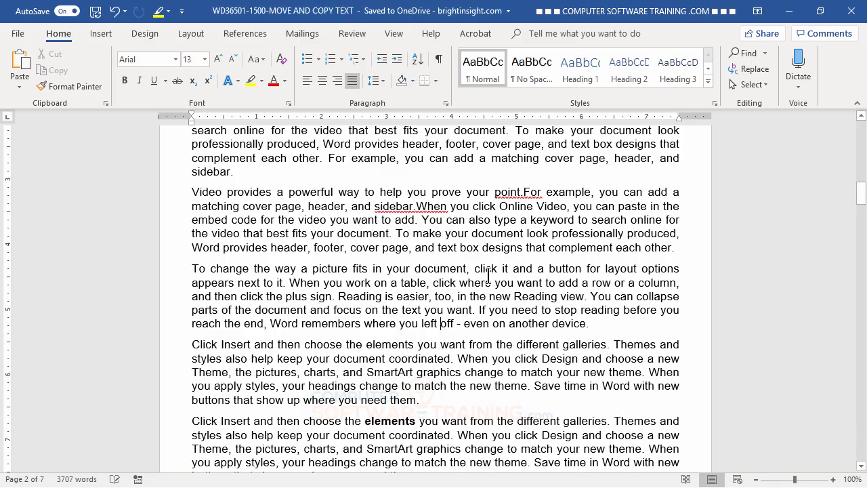
left_click(524, 194)
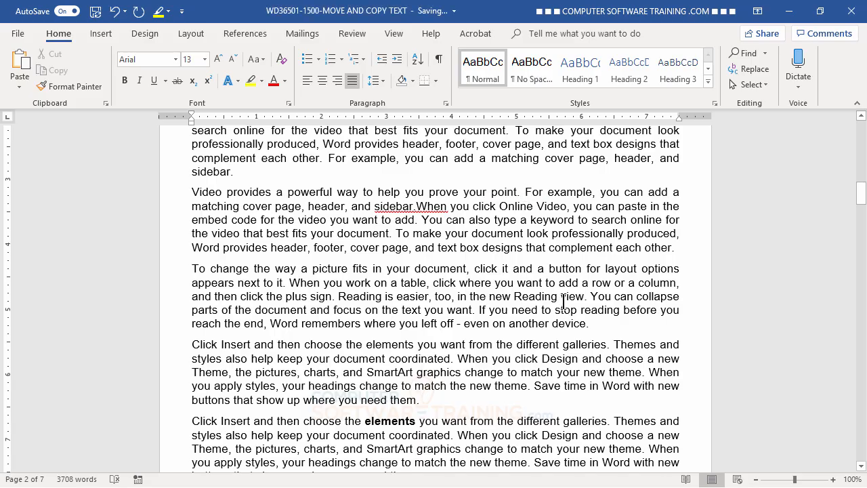
left_click(417, 206)
left_click(416, 206)
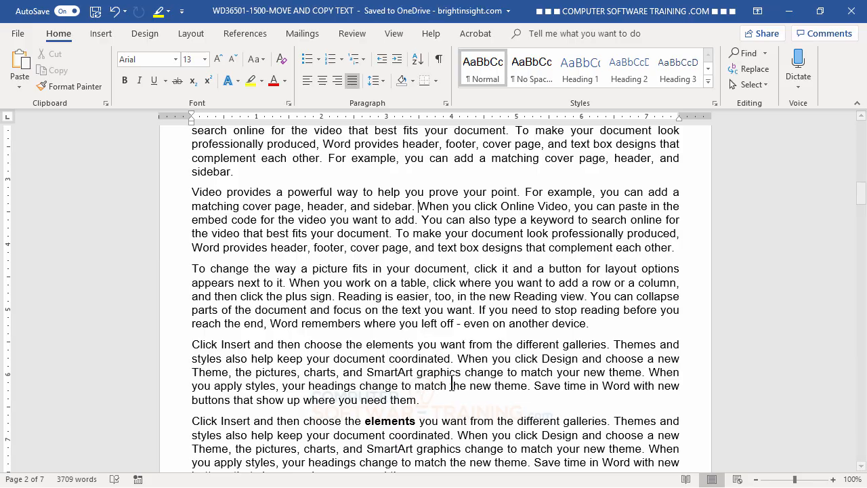
- Move the 'Click Insert' and 'To change the way' paragraphs with F2 to follow the Online Video paragraph
scroll(452, 370, "down", 3)
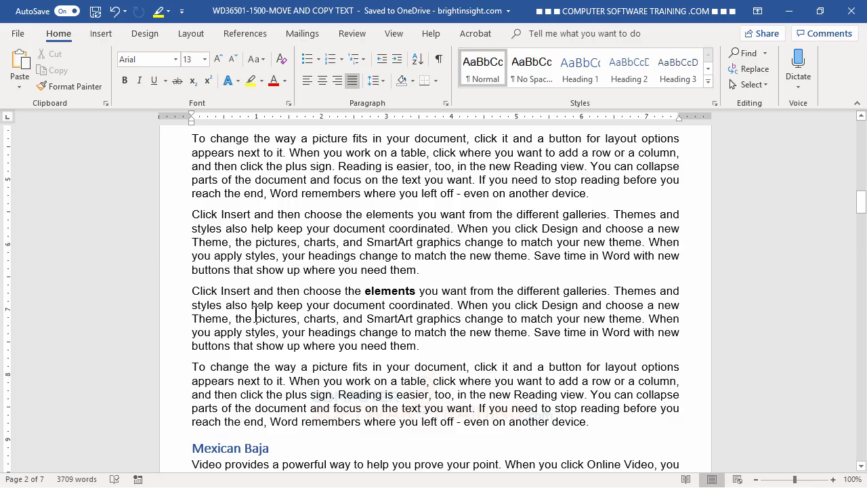
left_click_drag(192, 291, 588, 420)
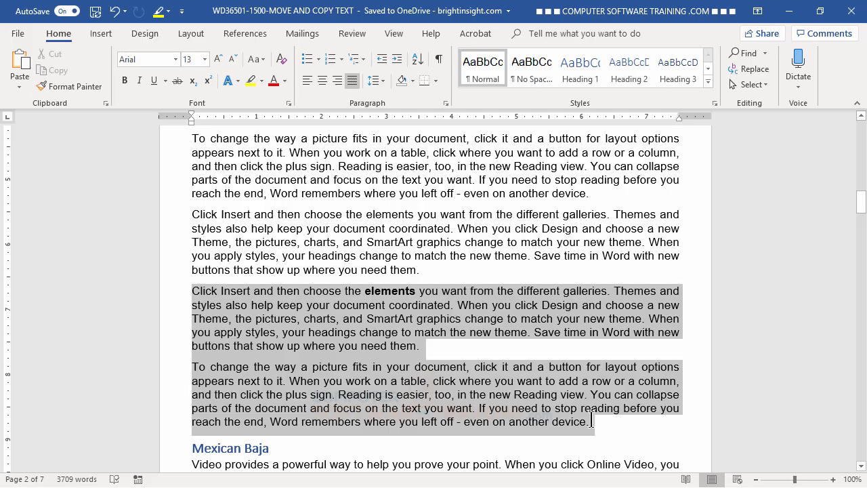
scroll(373, 339, "up", 1)
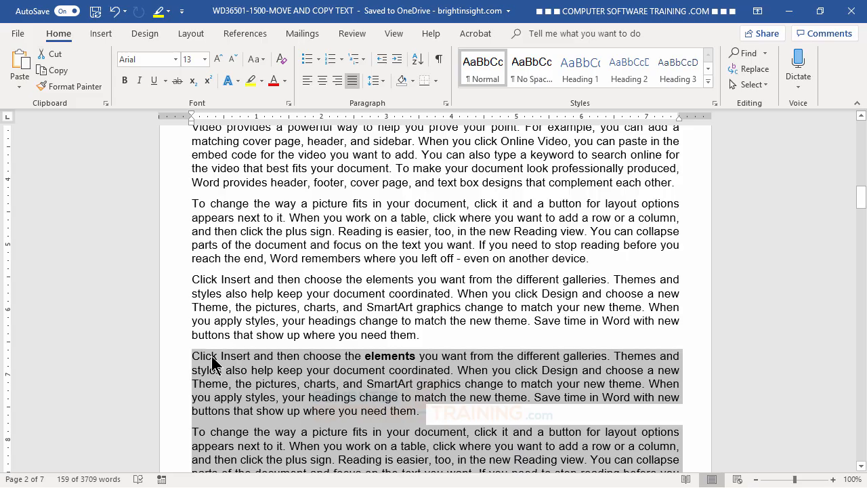
key("F2")
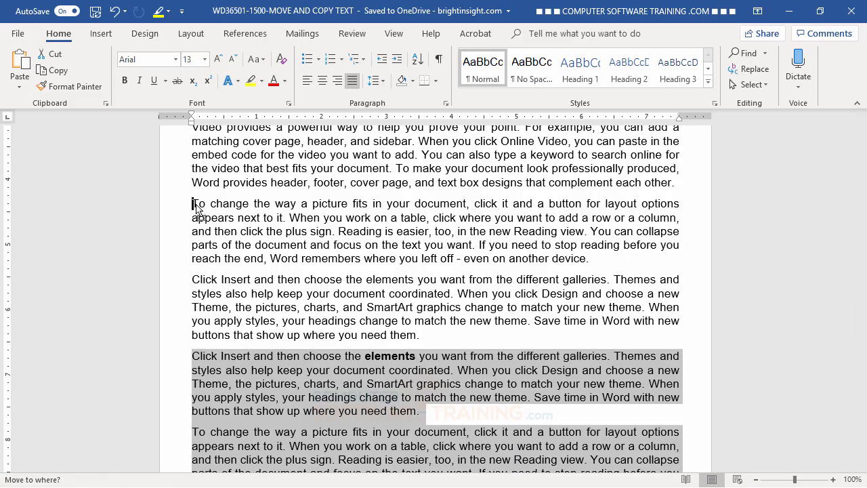
key("Return")
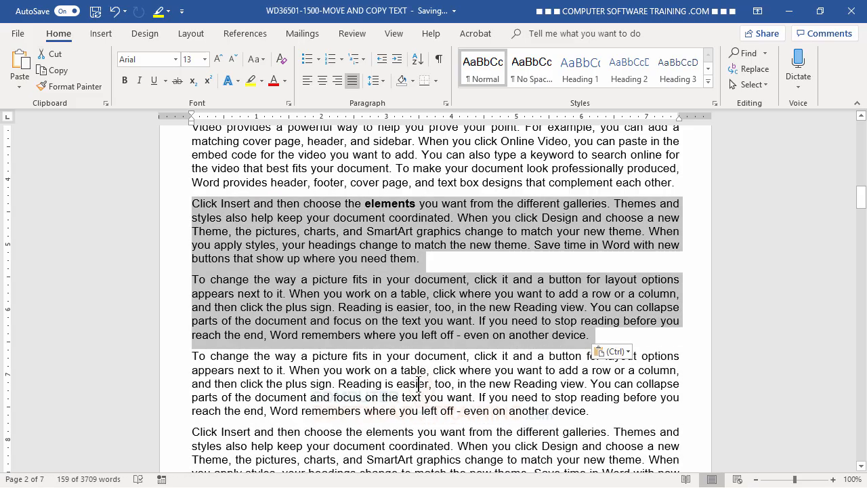
left_click(418, 384)
scroll(467, 366, "down", 2)
scroll(467, 366, "up", 3)
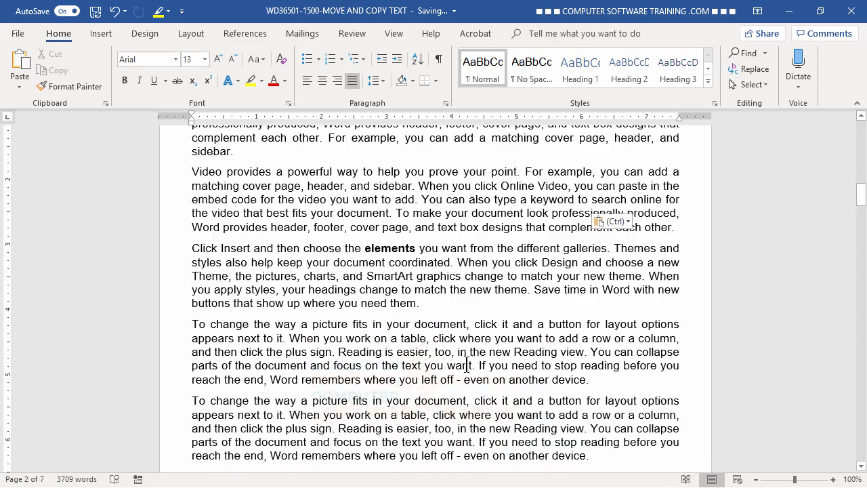
scroll(467, 365, "up", 5)
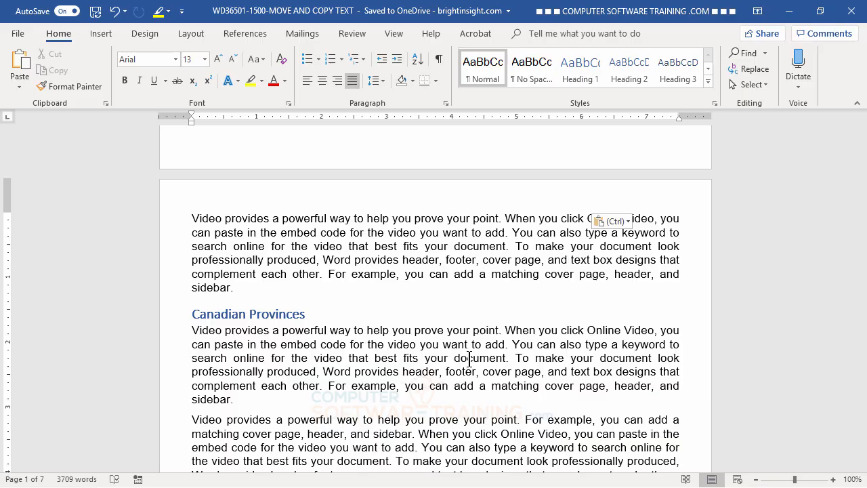
- Zoom the document out to 40% to show three pages per row
left_click(761, 478)
left_click(760, 478)
left_click(760, 479)
left_click(760, 479)
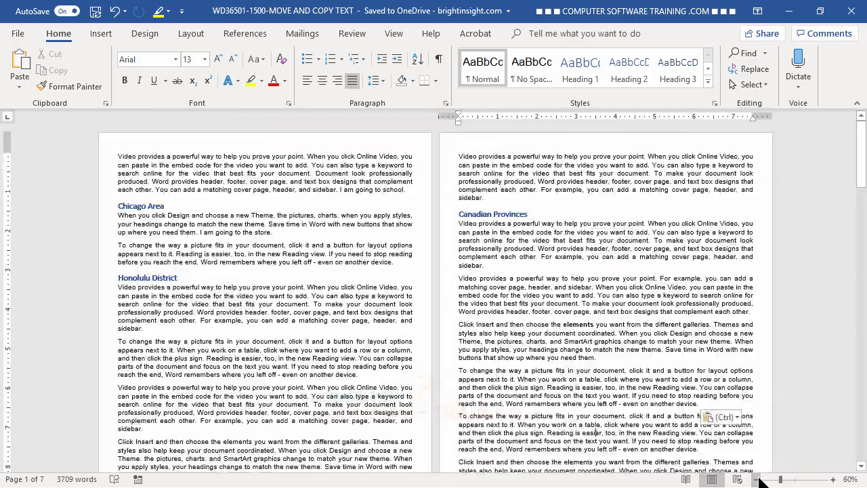
left_click(760, 478)
left_click(761, 479)
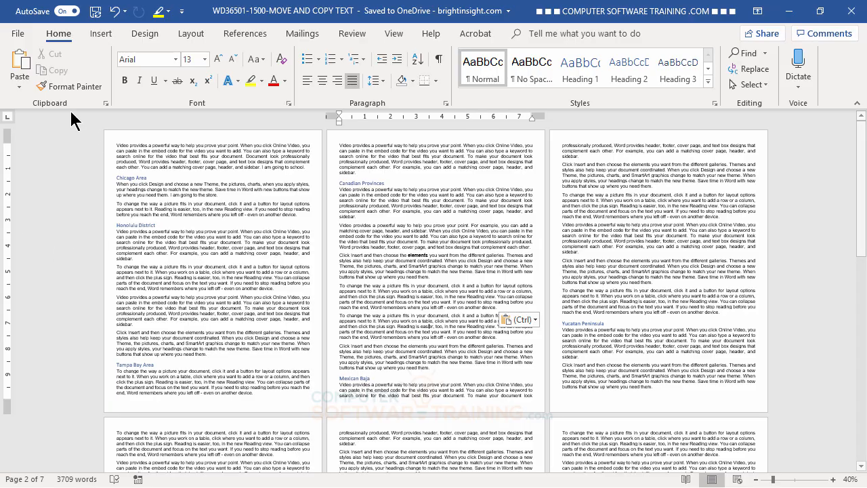
- Open the Office Clipboard pane and clear all its collected items
left_click(107, 104)
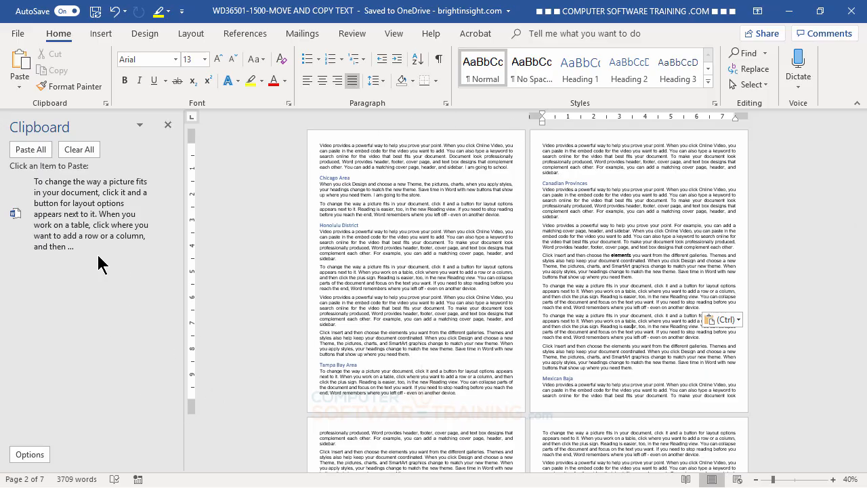
left_click(80, 150)
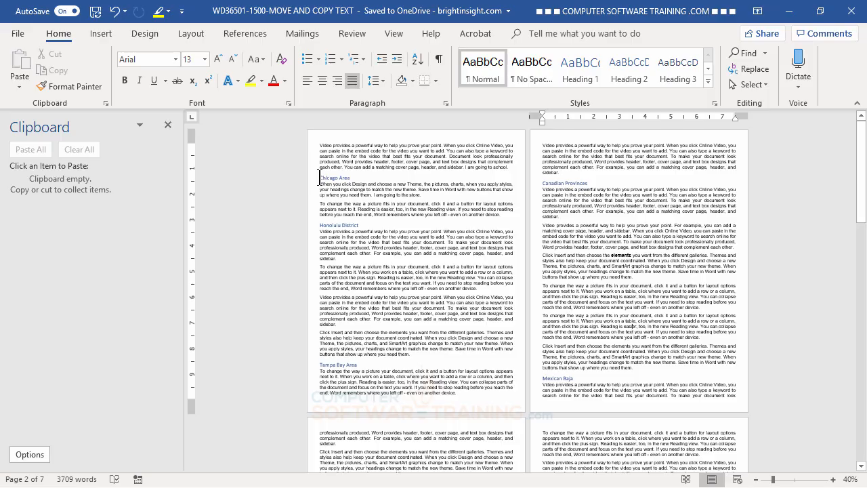
- Cut the Chicago Area section, then the Tampa Bay Area section, each heading with its paragraph
left_click_drag(320, 178, 501, 214)
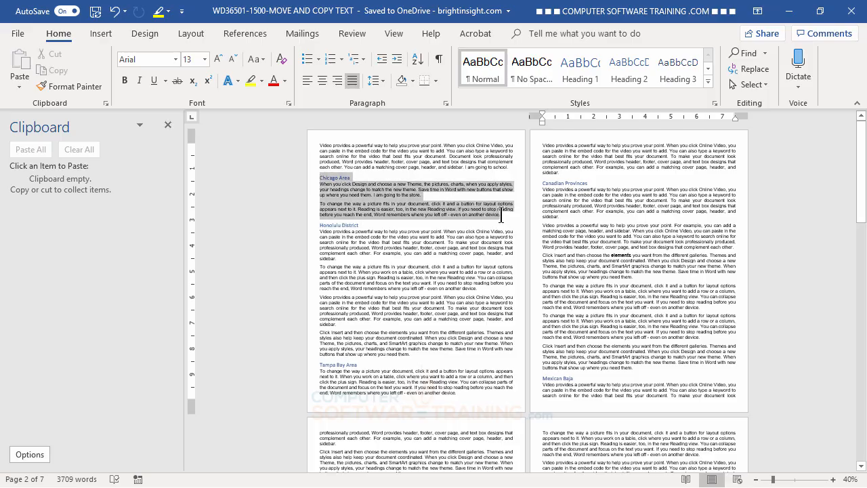
right_click(364, 198)
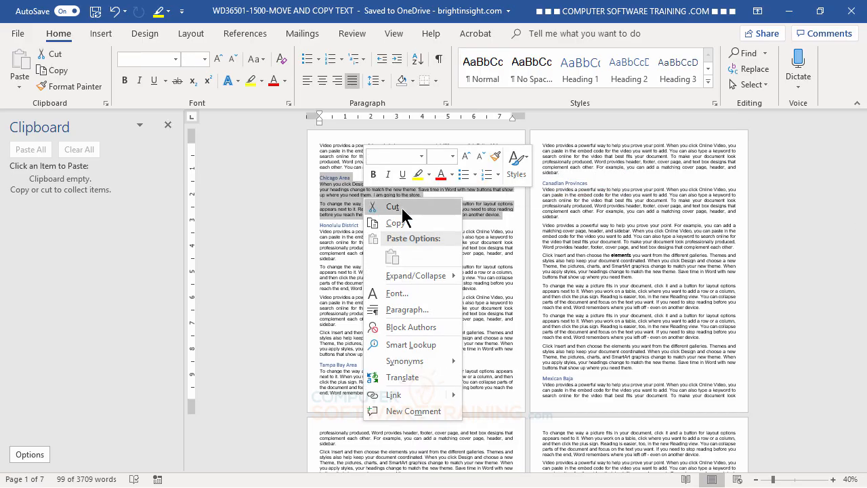
left_click(393, 206)
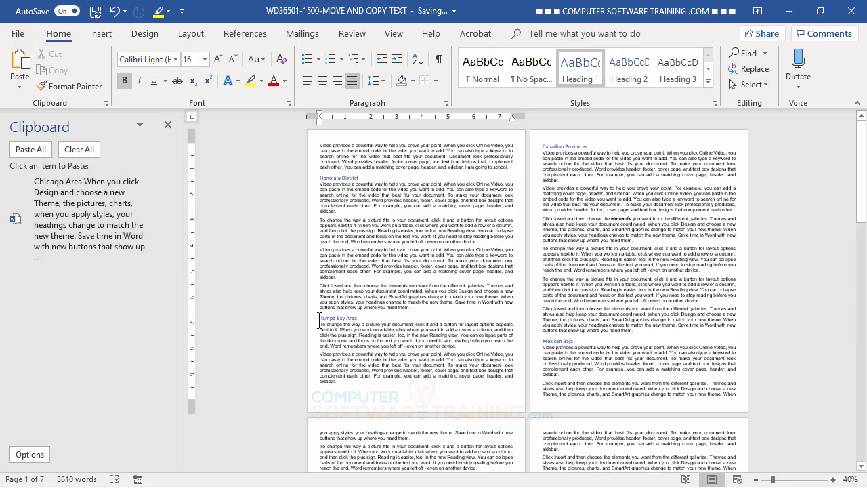
left_click_drag(320, 321, 394, 387)
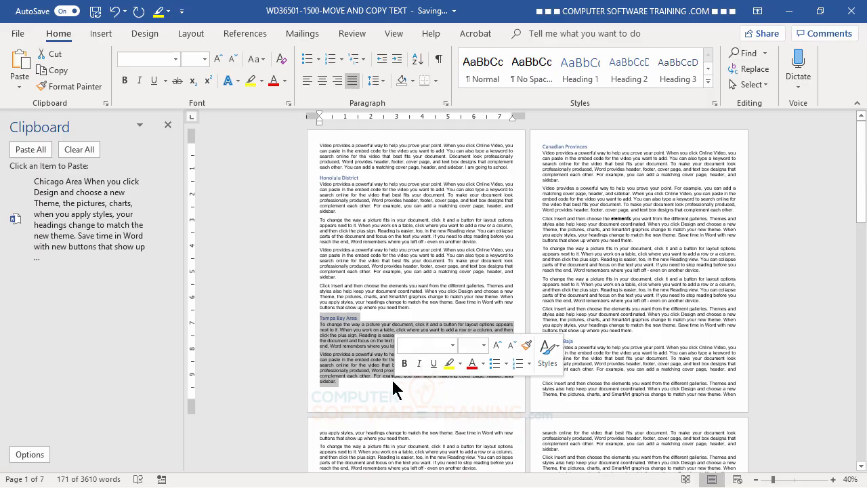
right_click(359, 350)
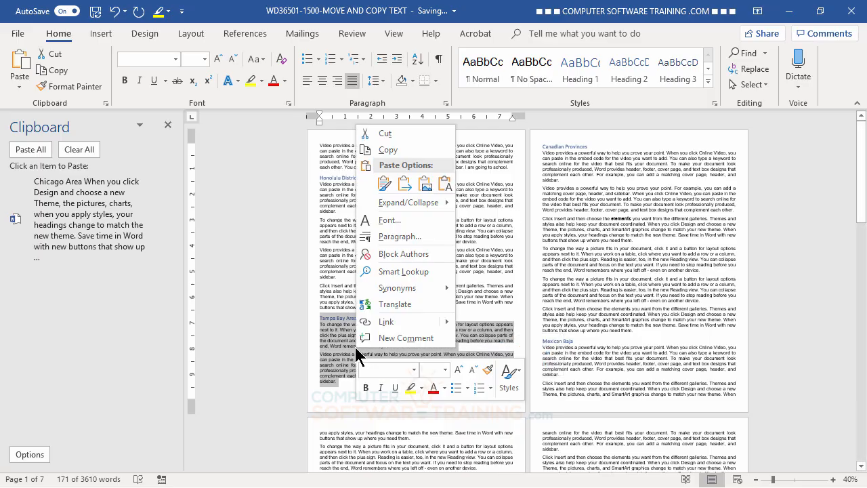
left_click(391, 135)
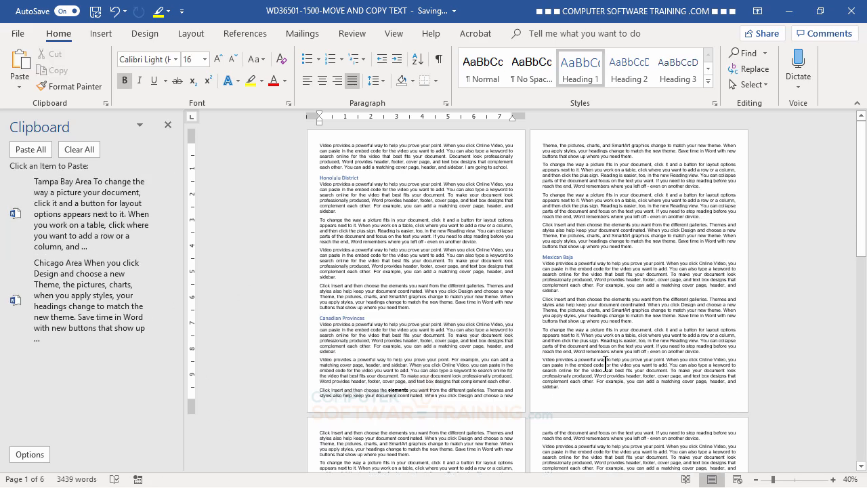
- Cut the Mexican Baja heading and its four paragraphs, leaving 2959 words
scroll(605, 364, "down", 1)
scroll(605, 364, "up", 1)
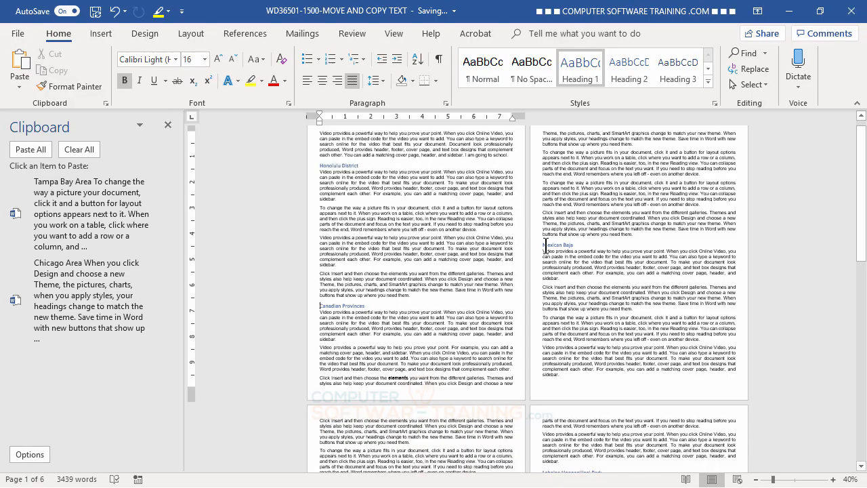
left_click_drag(542, 247, 492, 376)
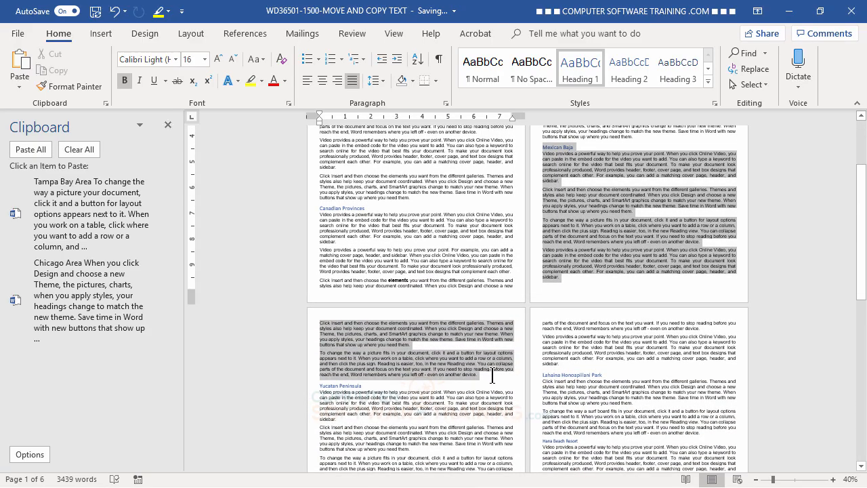
right_click(389, 332)
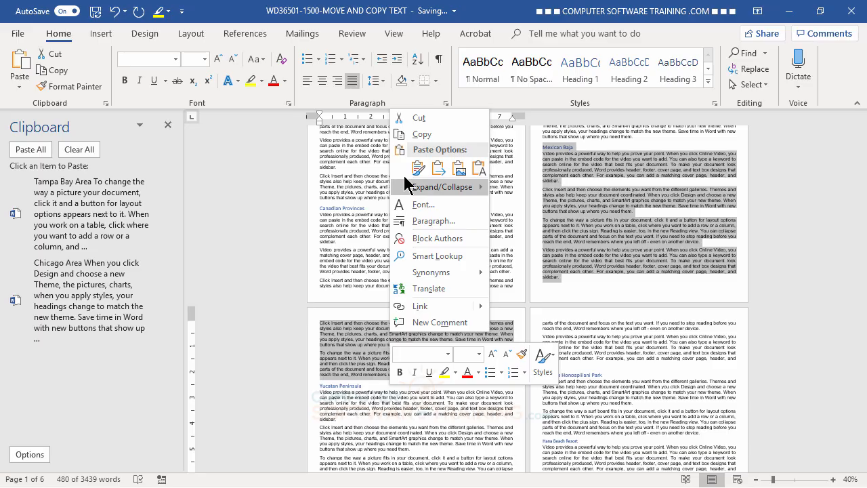
left_click(420, 120)
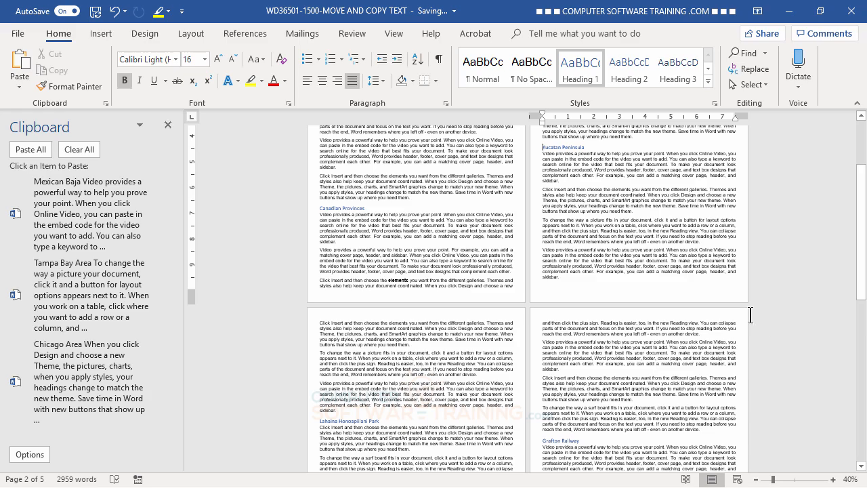
scroll(556, 392, "down", 4)
scroll(571, 336, "down", 6)
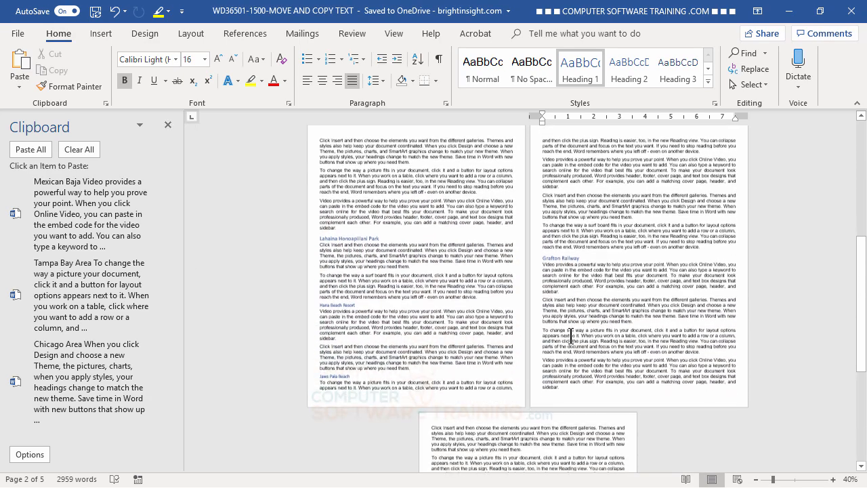
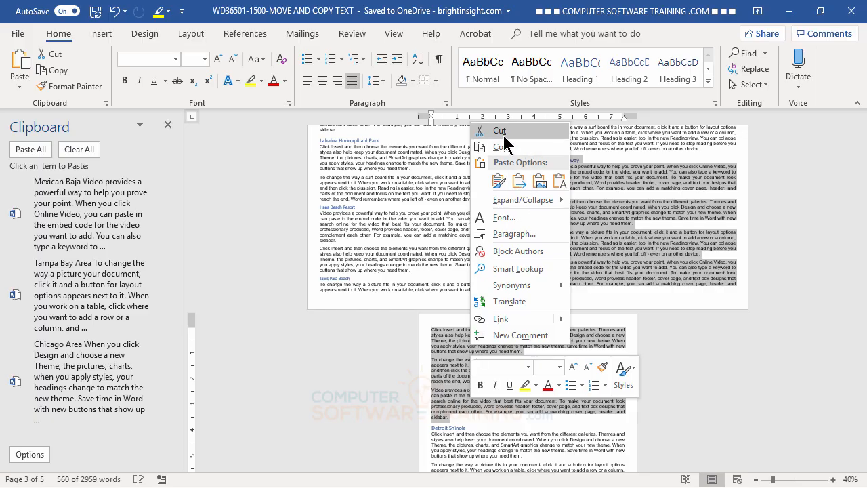
- Cut the selected Grafton Railway section using the right-click menu's Cut command
left_click(503, 133)
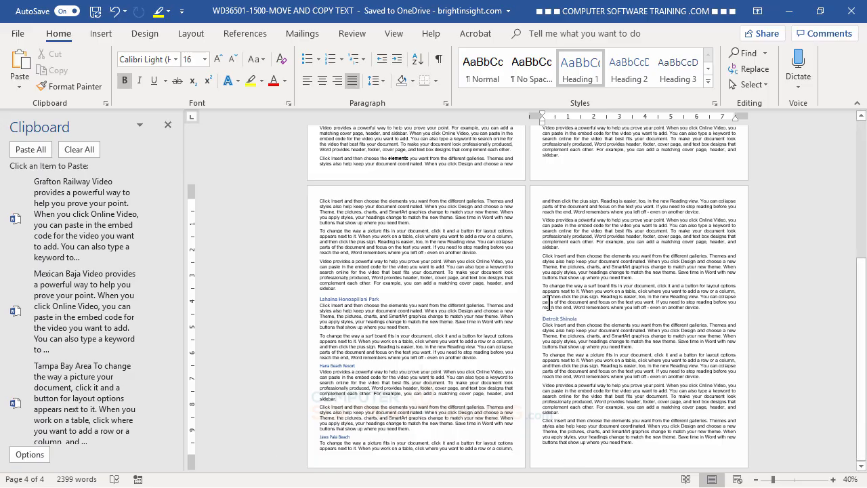
- Paste the Mexican Baja clipboard item into a new paragraph at the document's end
scroll(548, 305, "up", 2)
scroll(547, 304, "down", 2)
left_click(649, 441)
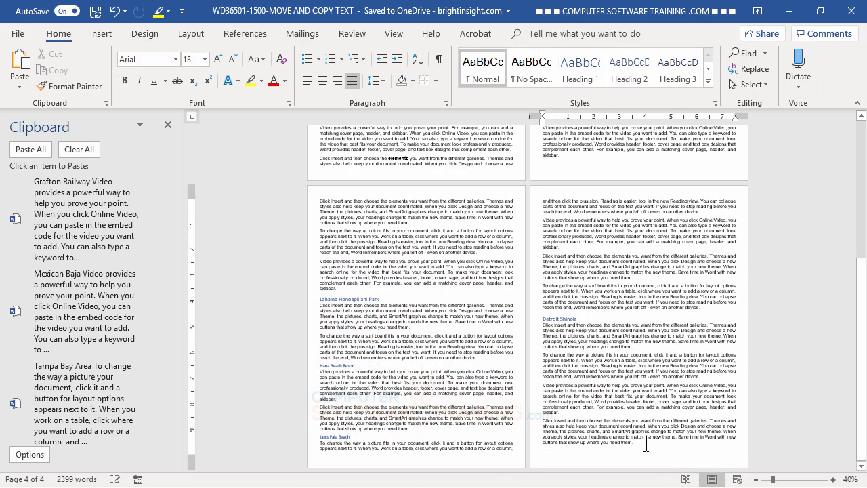
key("Return")
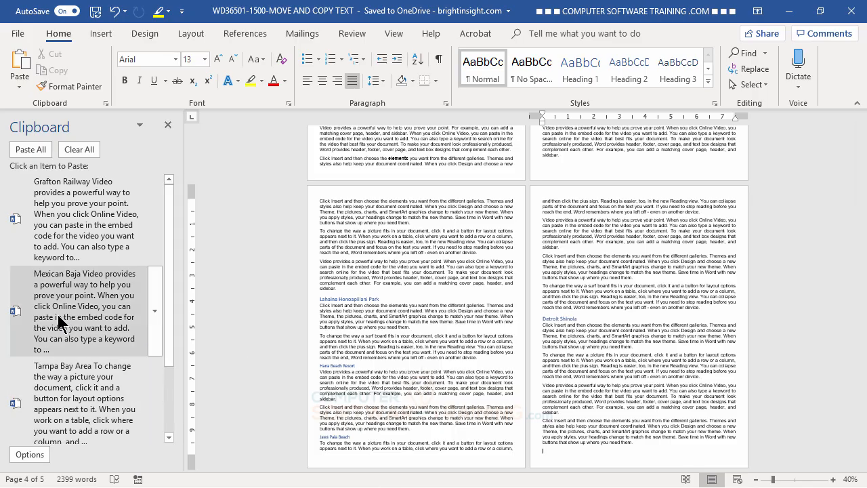
left_click(155, 314)
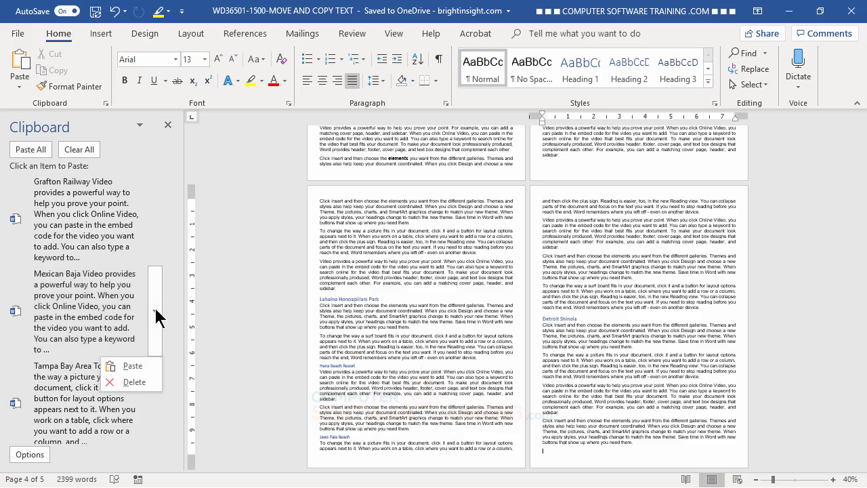
left_click(133, 367)
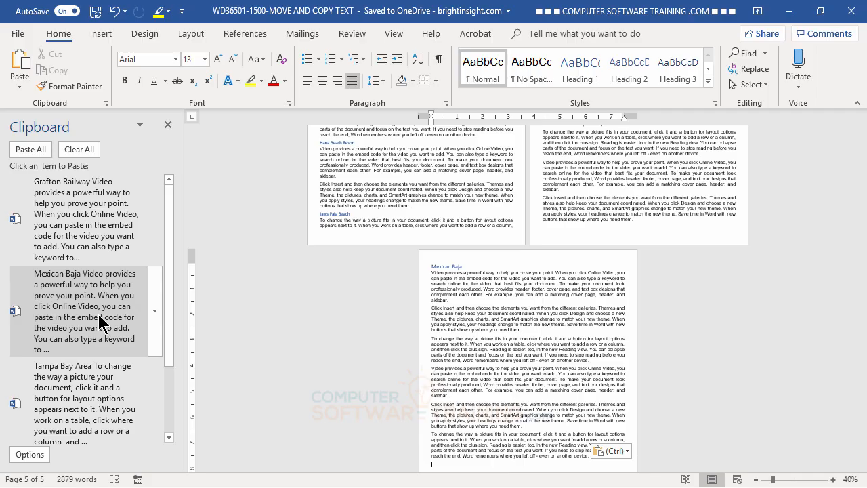
- Delete the Mexican Baja entry from the Office Clipboard pane
left_click(156, 312)
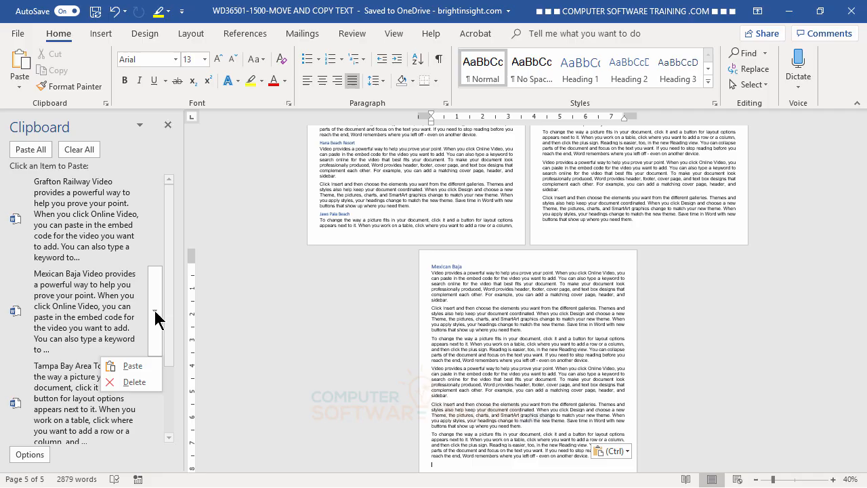
left_click(132, 382)
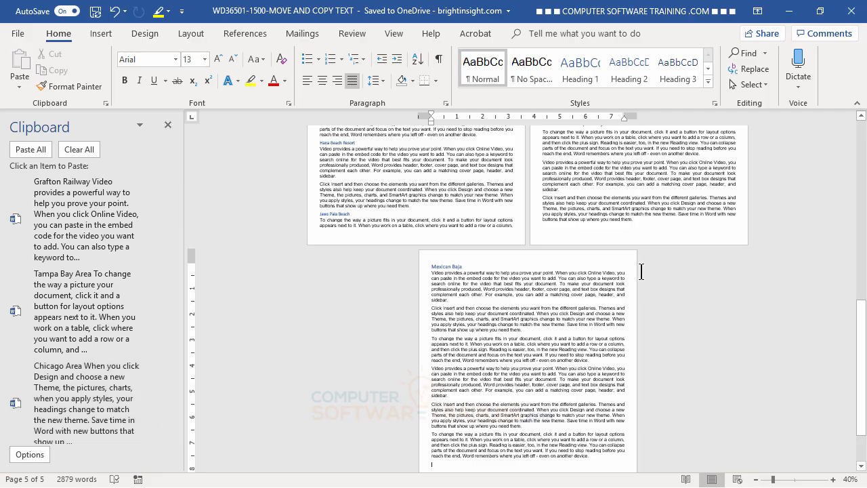
scroll(552, 223, "up", 5)
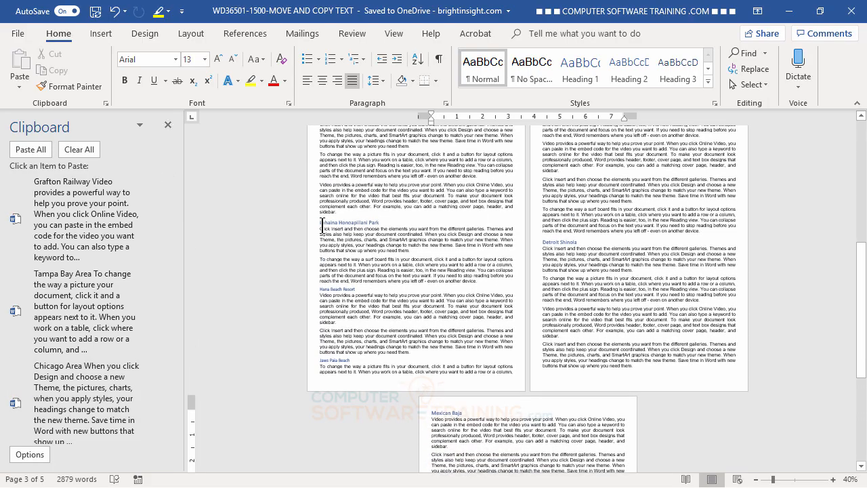
- Paste Chicago Area above the Lahaina Honoapiilani Park heading, then delete its clipboard entry
left_click(320, 222)
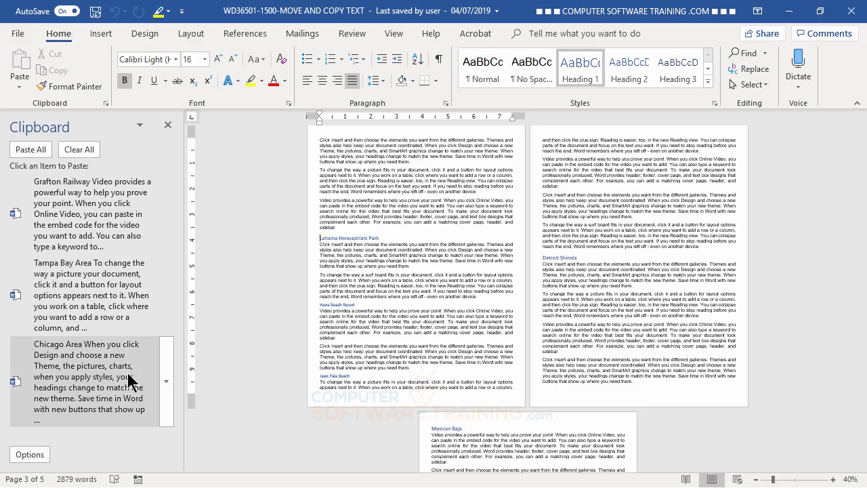
left_click(165, 384)
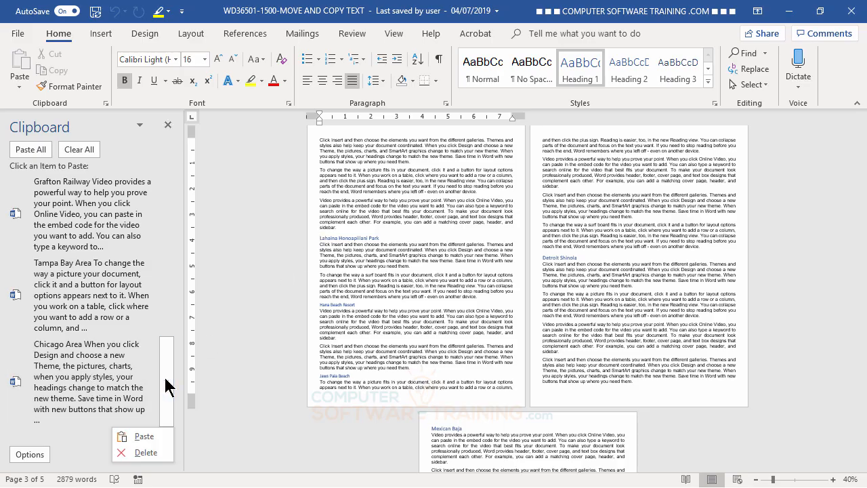
left_click(145, 435)
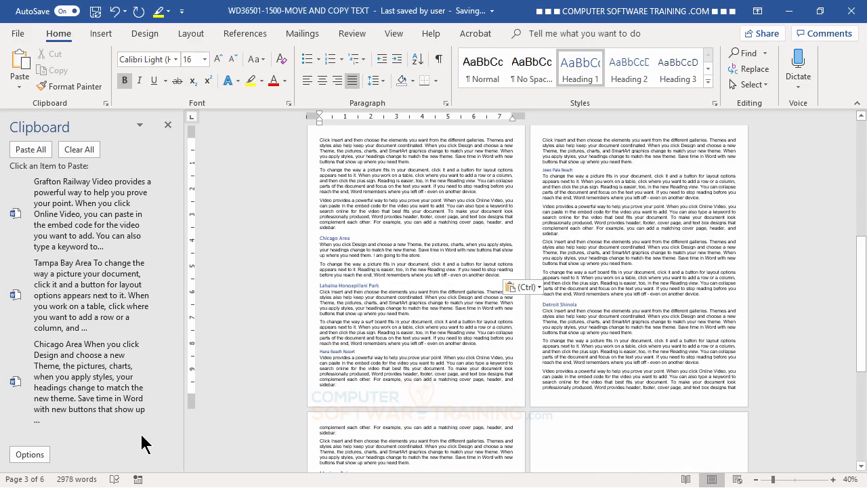
left_click(165, 384)
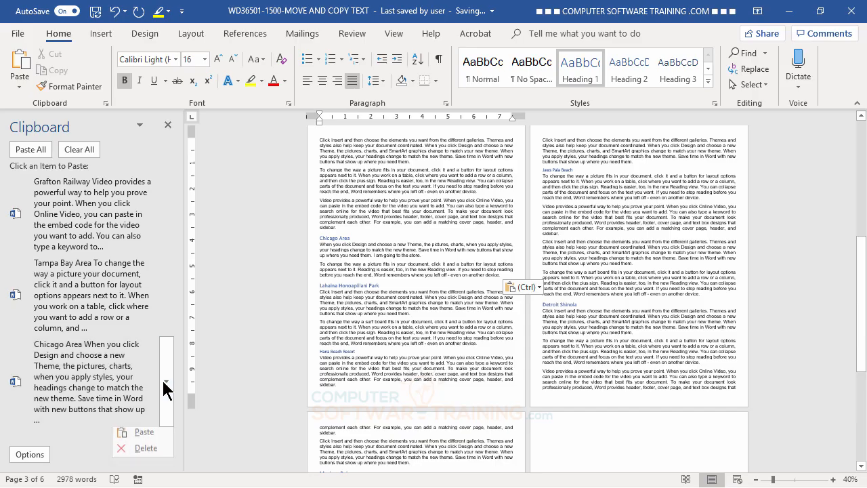
left_click(142, 450)
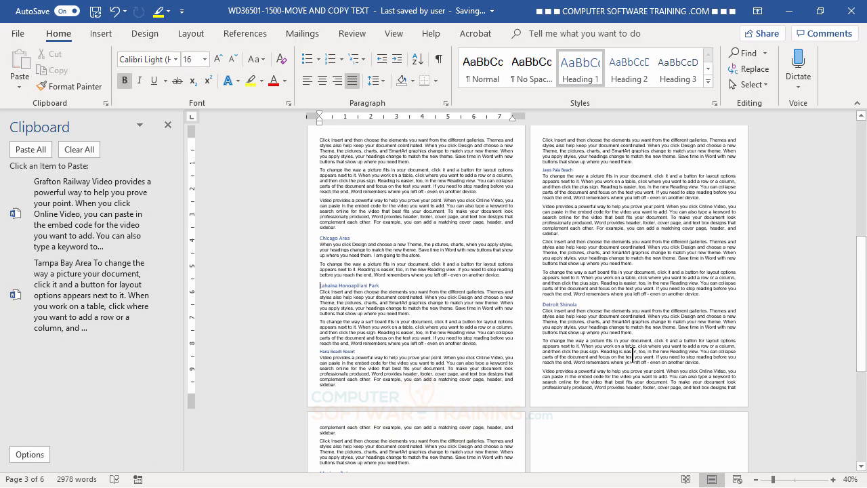
- Paste Tampa Bay Area, then Grafton Railway, onto the final empty line, reaching 3709 words
scroll(557, 312, "down", 3)
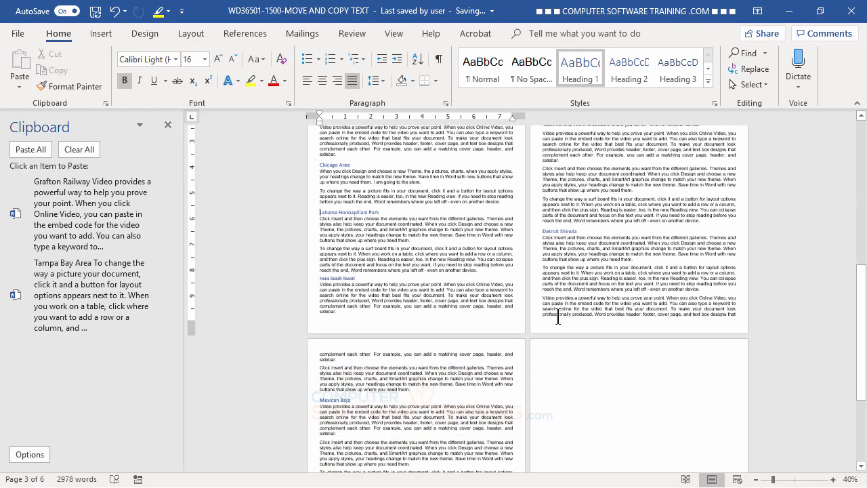
scroll(558, 317, "down", 6)
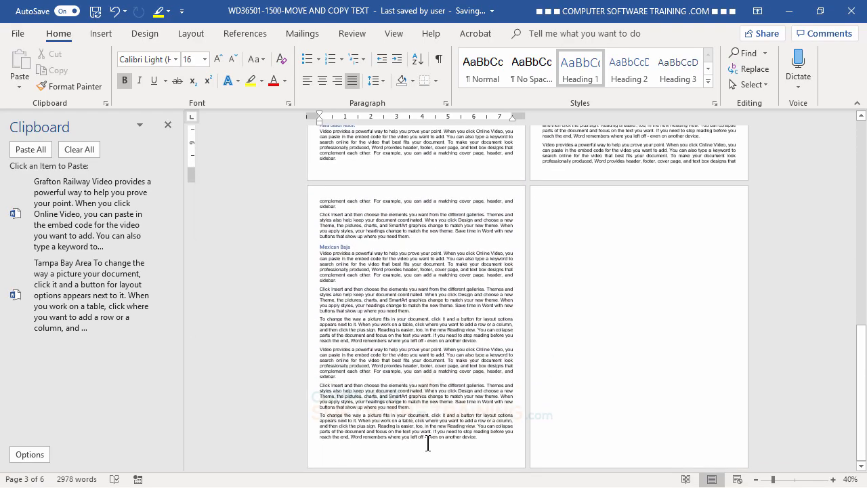
left_click(427, 444)
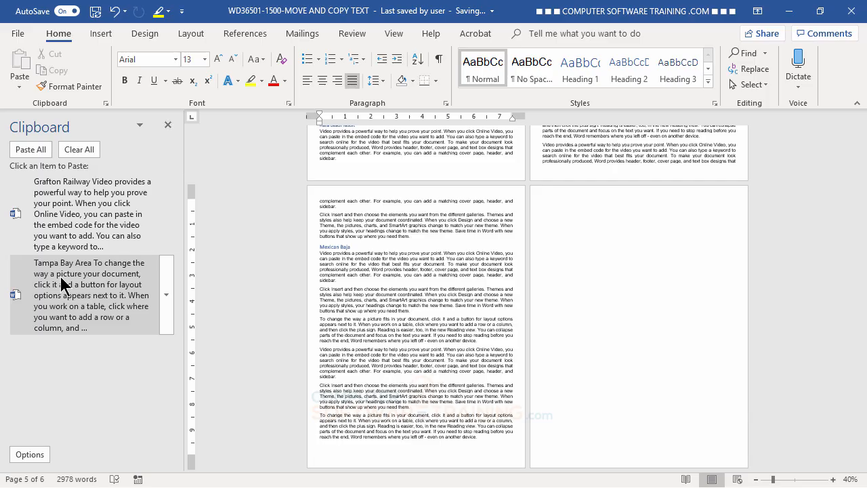
left_click(167, 296)
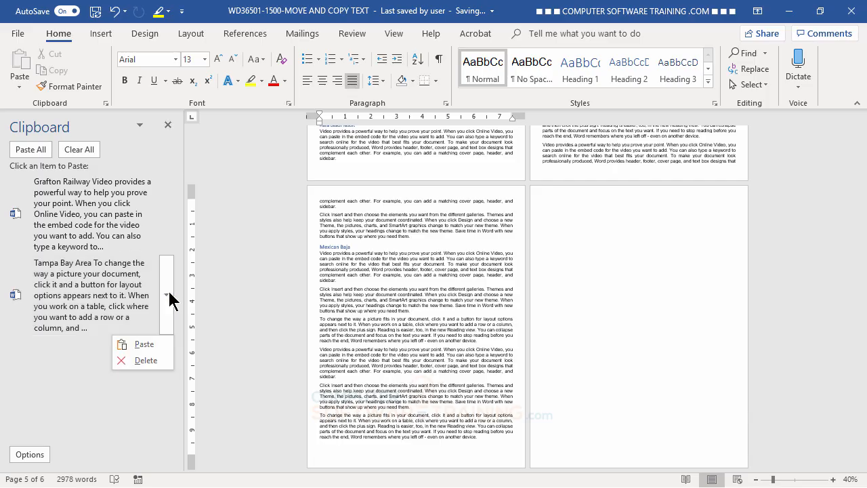
left_click(144, 344)
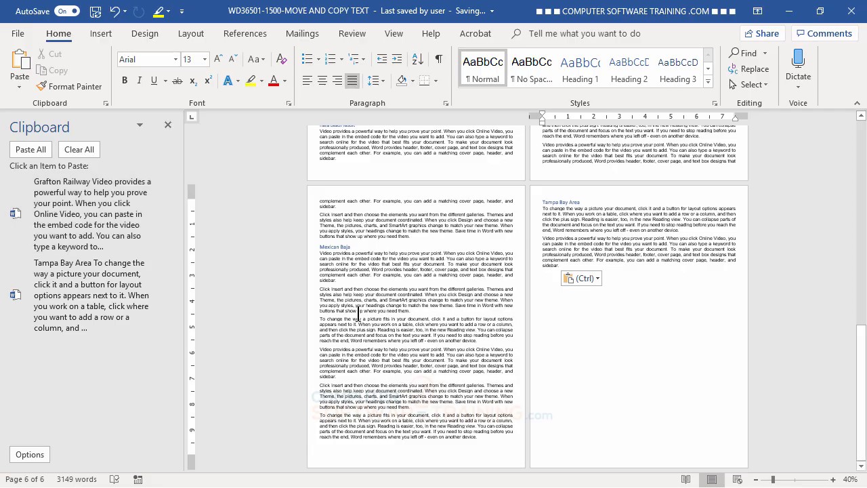
left_click(168, 220)
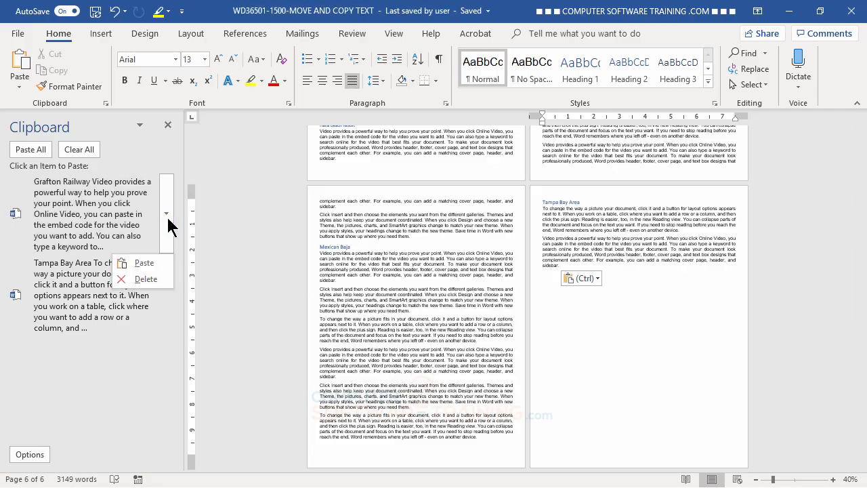
left_click(139, 271)
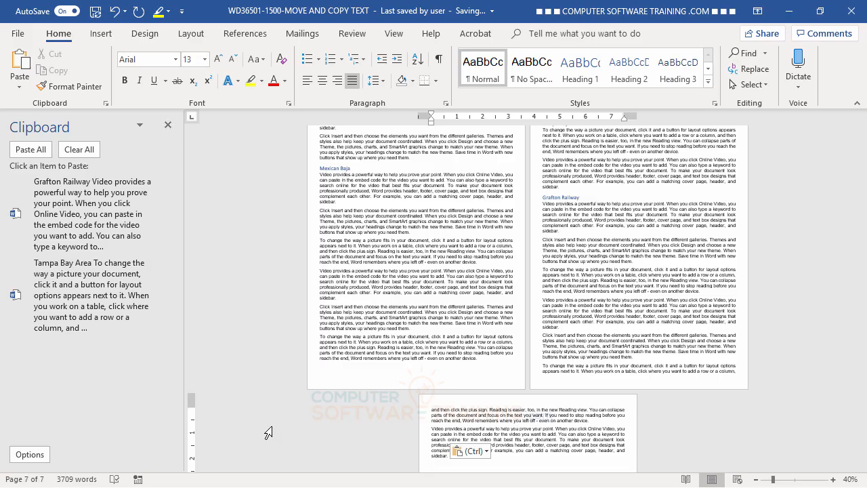
- Clear all Office Clipboard items and close the pane to show the full 7-page document
left_click(75, 151)
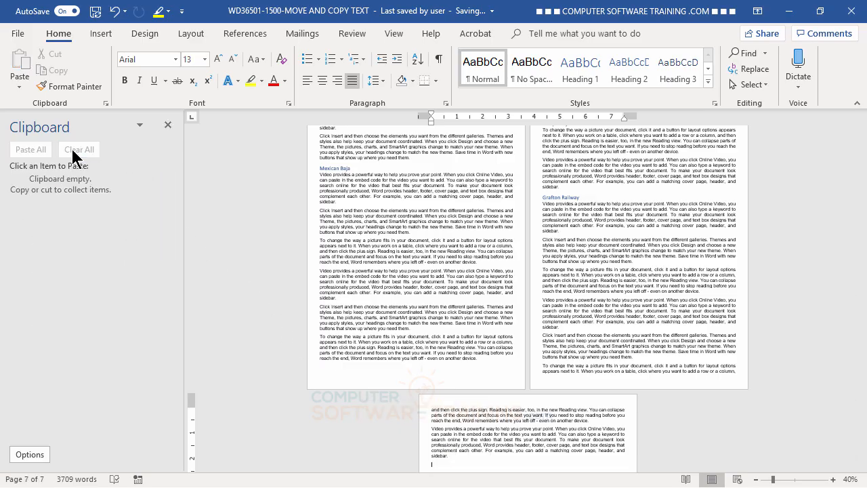
left_click(169, 125)
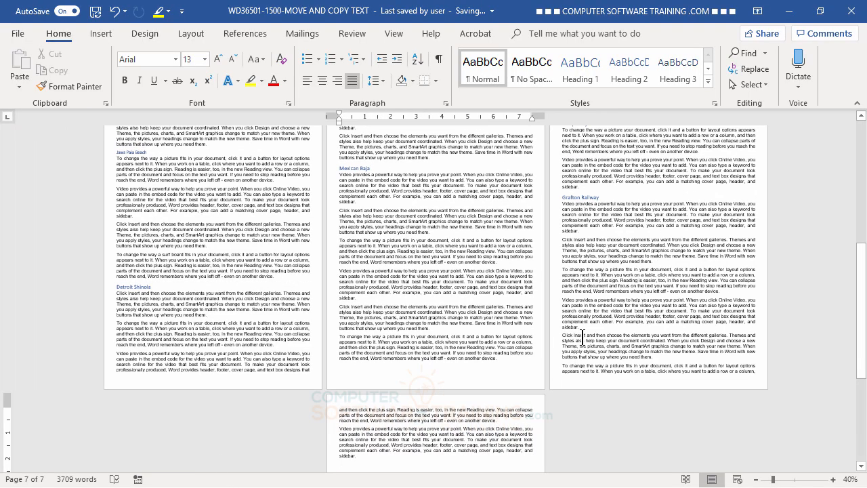
scroll(600, 336, "up", 5)
scroll(602, 335, "up", 2)
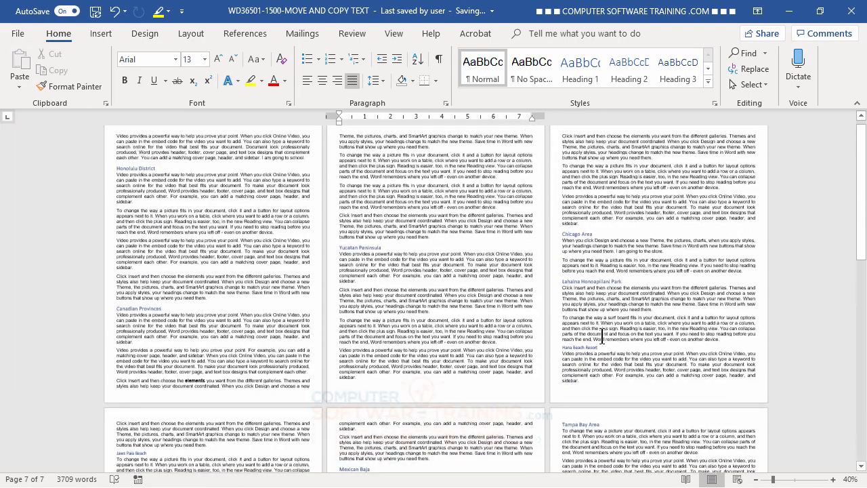